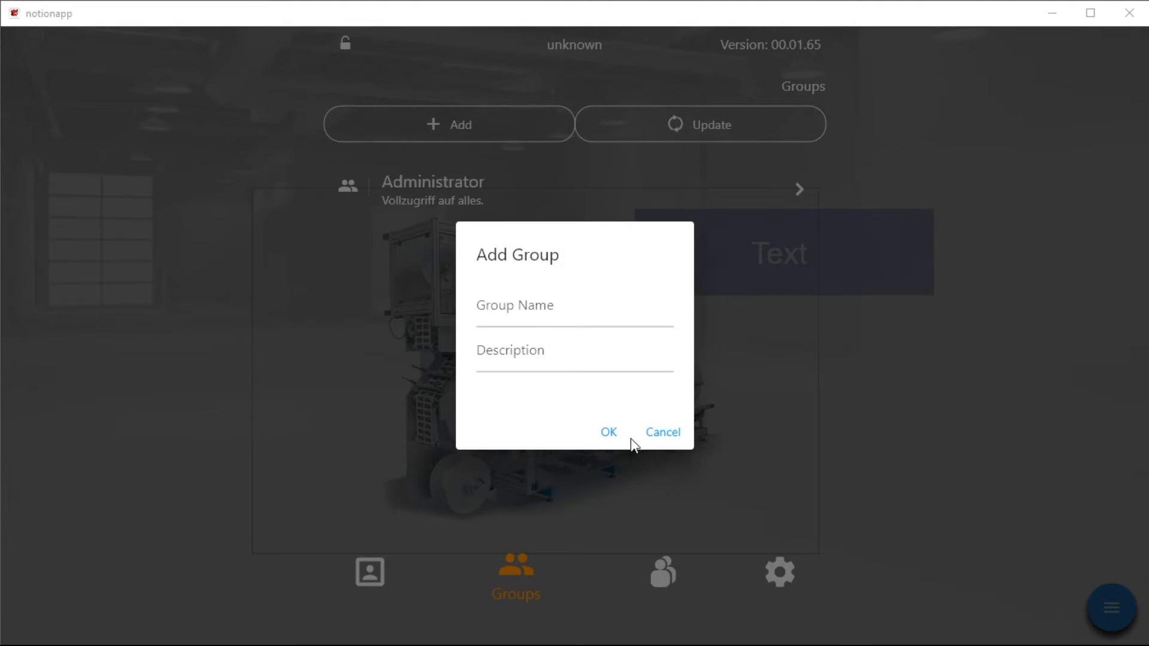
Create the 'Service' group with the description 'Does Services'.
{"action": "left_click", "coordinate": [544, 312]}
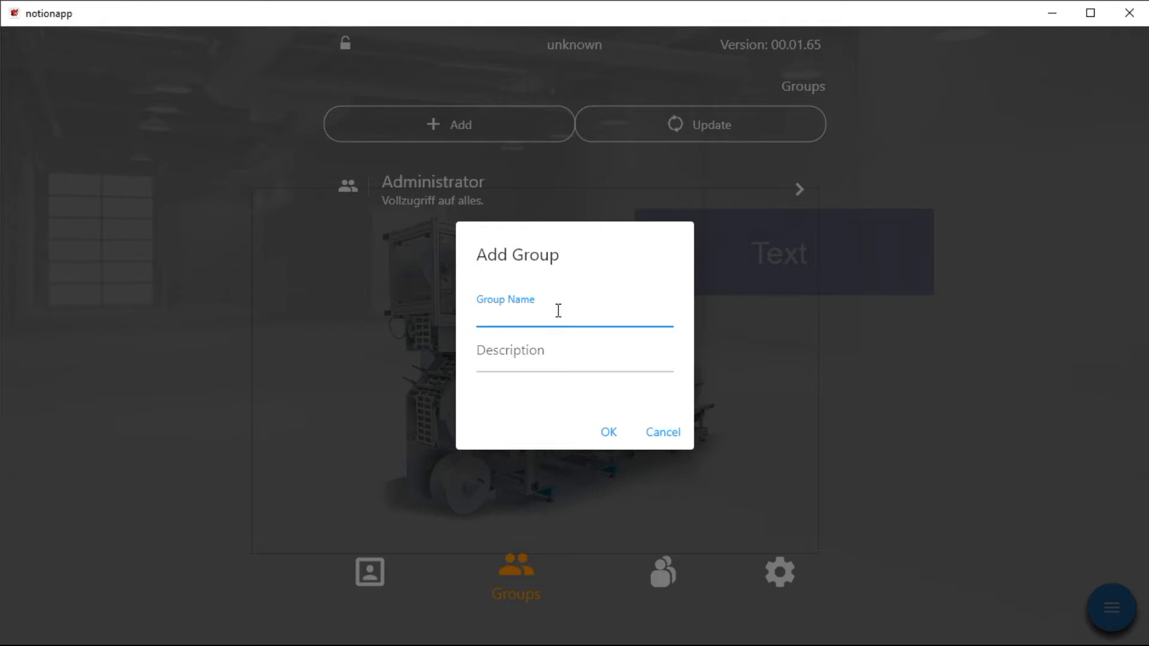
{"action": "type", "text": "Service"}
{"action": "key", "text": "Tab"}
{"action": "type", "text": "Die"}
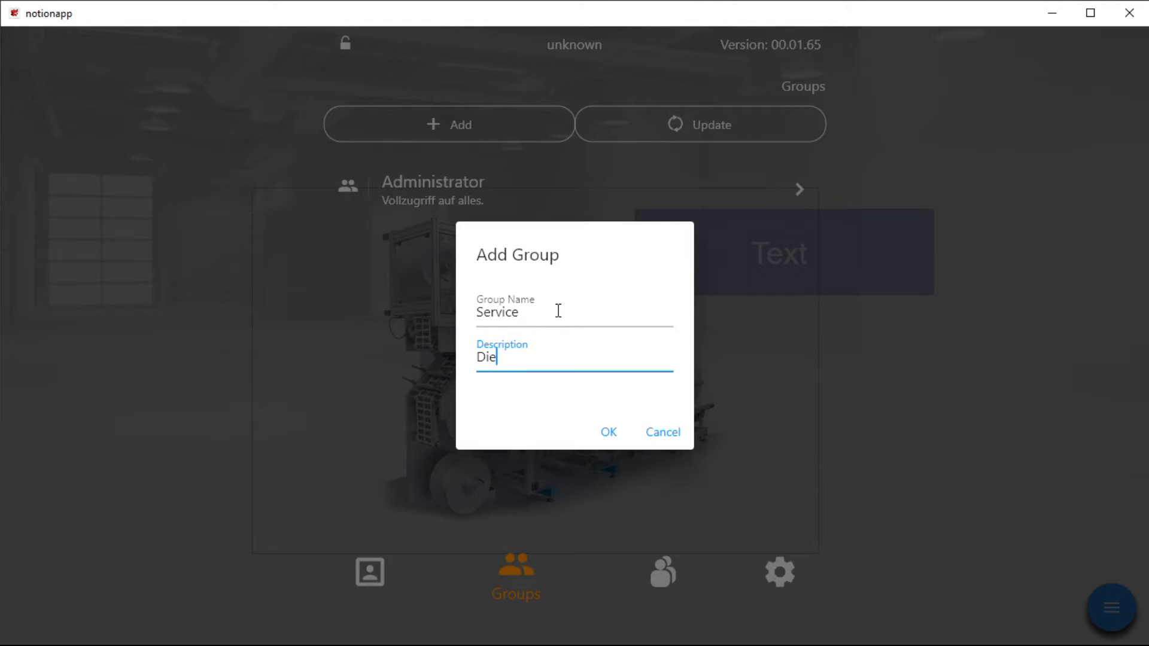
{"action": "key", "text": "BackSpace"}
{"action": "key", "text": "BackSpace"}
{"action": "type", "text": "oes Services"}
{"action": "left_click", "coordinate": [614, 444]}
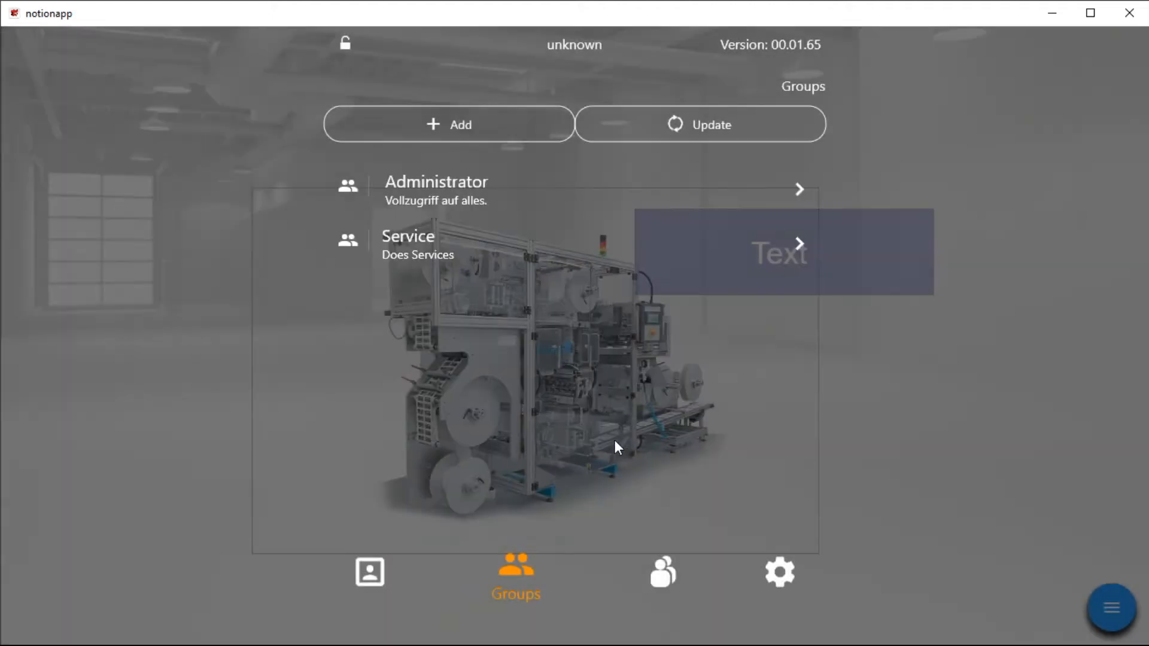
Add a second group 'Shift Worker' described as 'Does schift work'.
{"action": "left_click", "coordinate": [488, 131]}
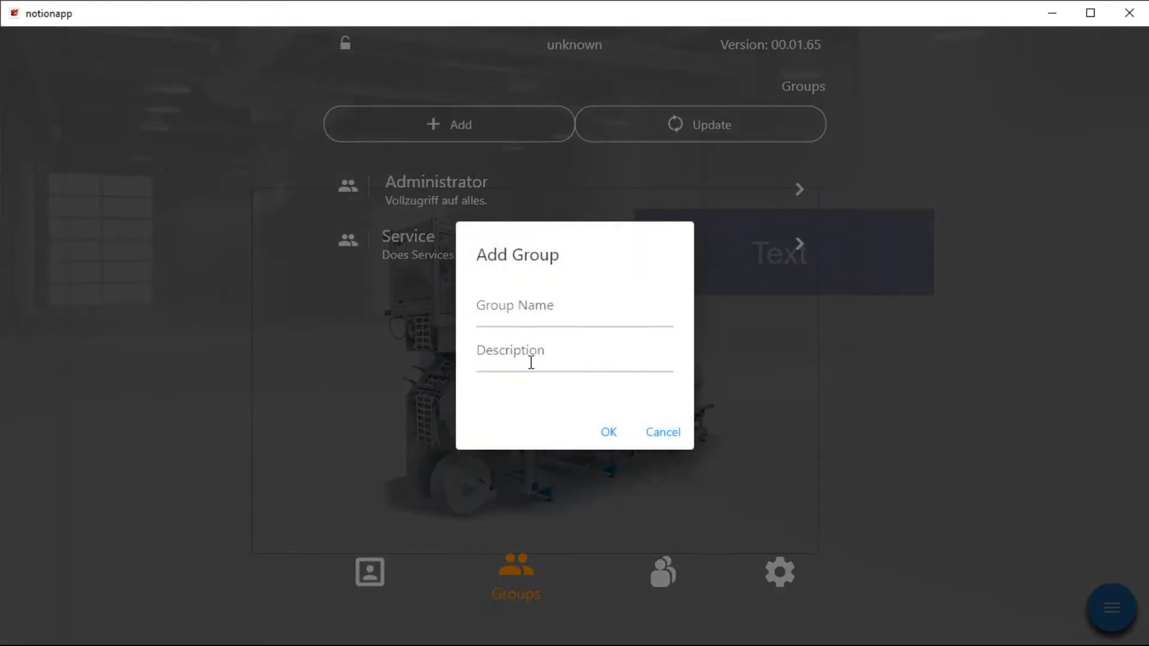
{"action": "left_click", "coordinate": [533, 303]}
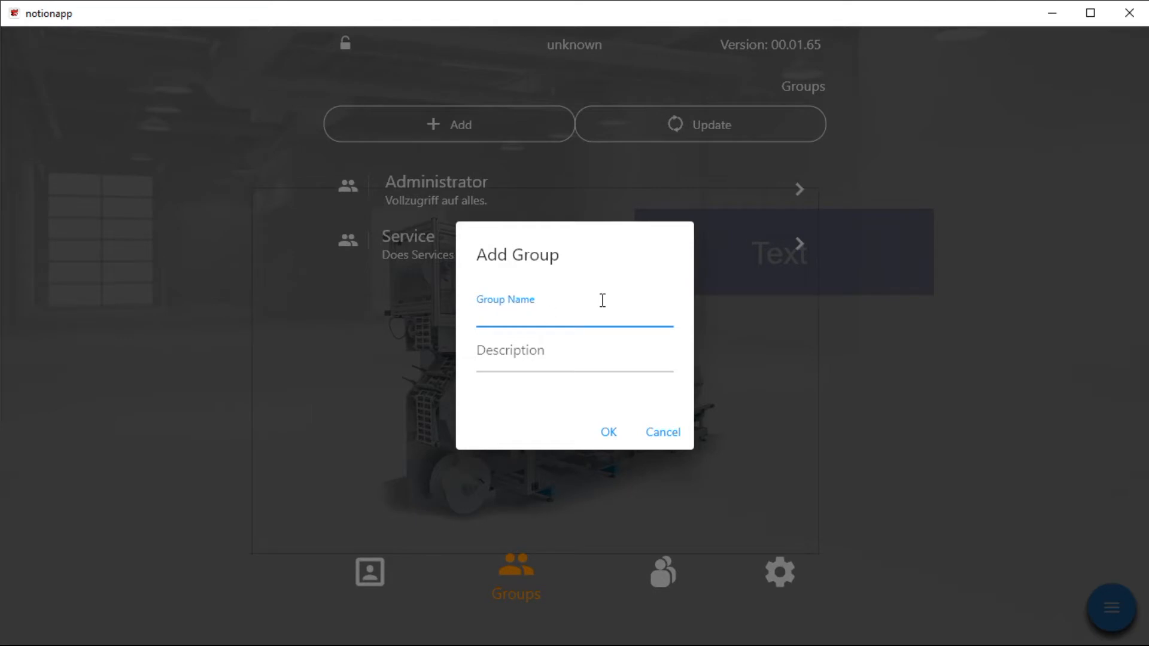
{"action": "type", "text": "Shift Worker"}
{"action": "key", "text": "Tab"}
{"action": "type", "text": "Does"}
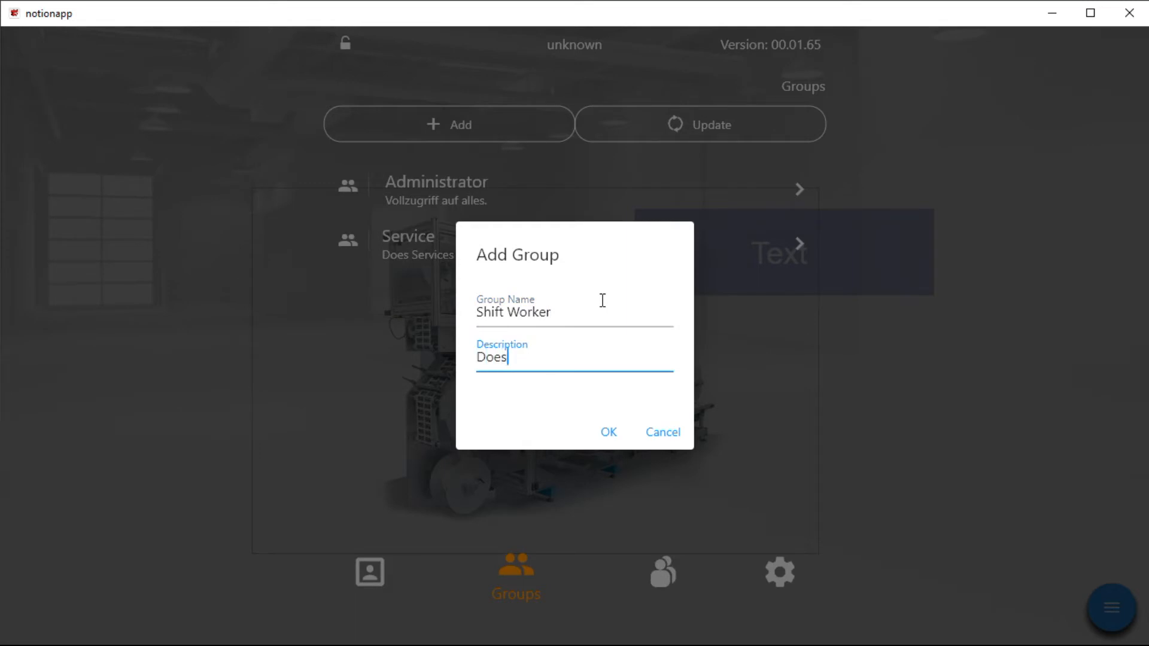
{"action": "type", "text": " schift work"}
{"action": "left_click", "coordinate": [609, 432]}
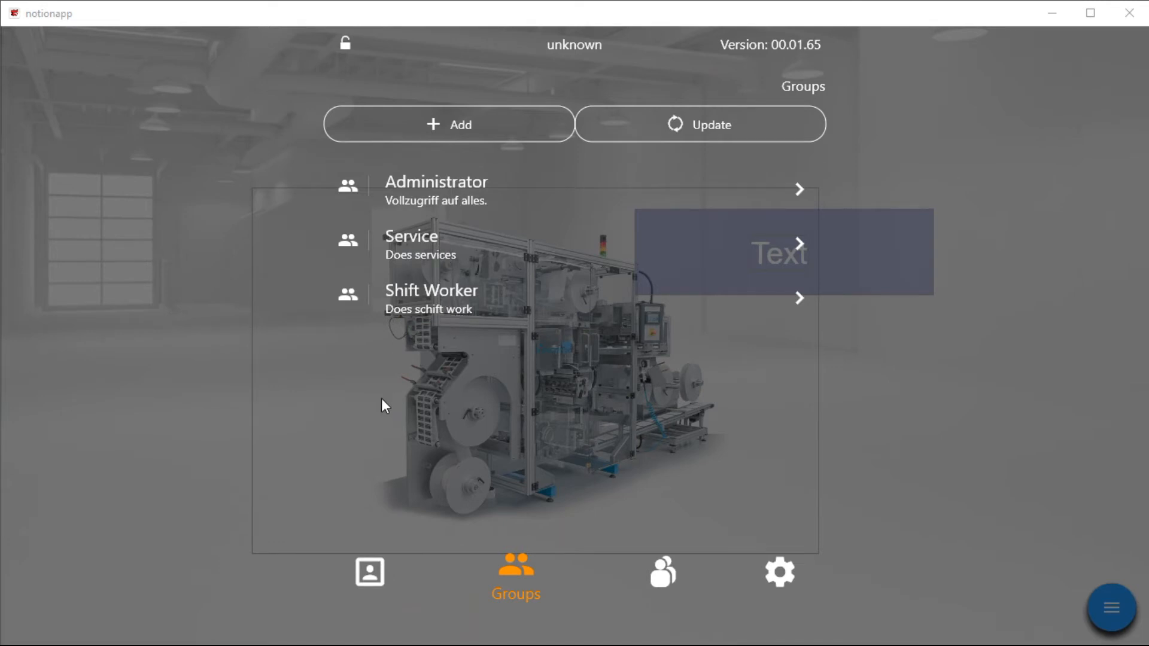
Check the Service group's name and description in its edit form and confirm them.
{"action": "left_click_drag", "start_coordinate": [410, 263], "coordinate": [644, 256]}
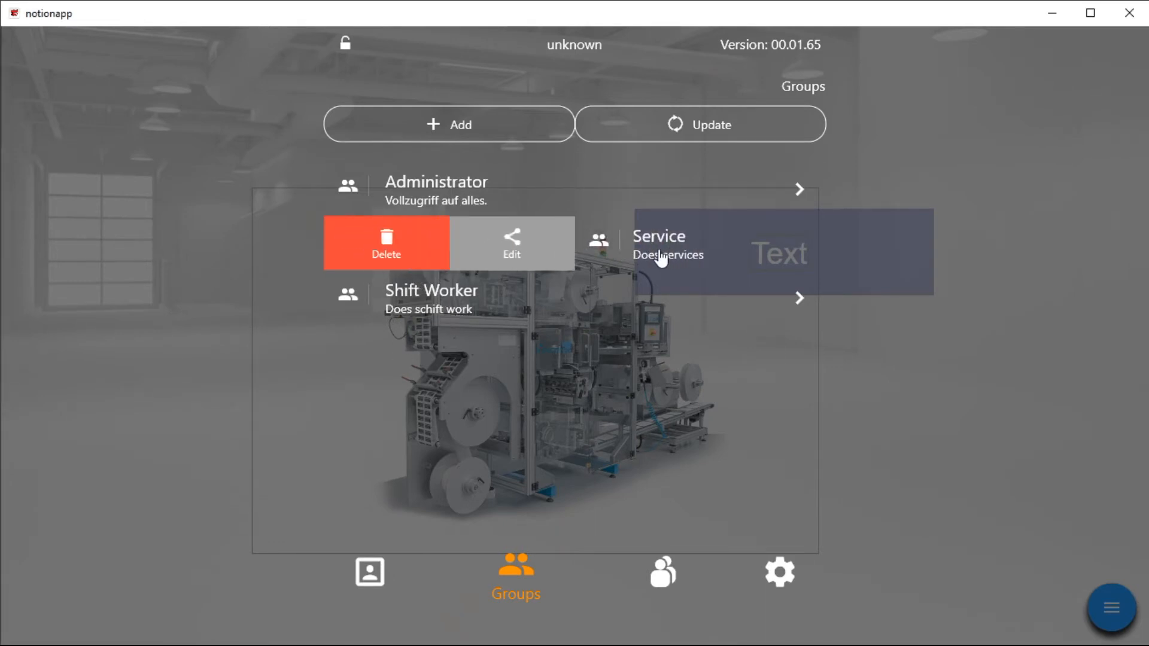
{"action": "left_click", "coordinate": [512, 259]}
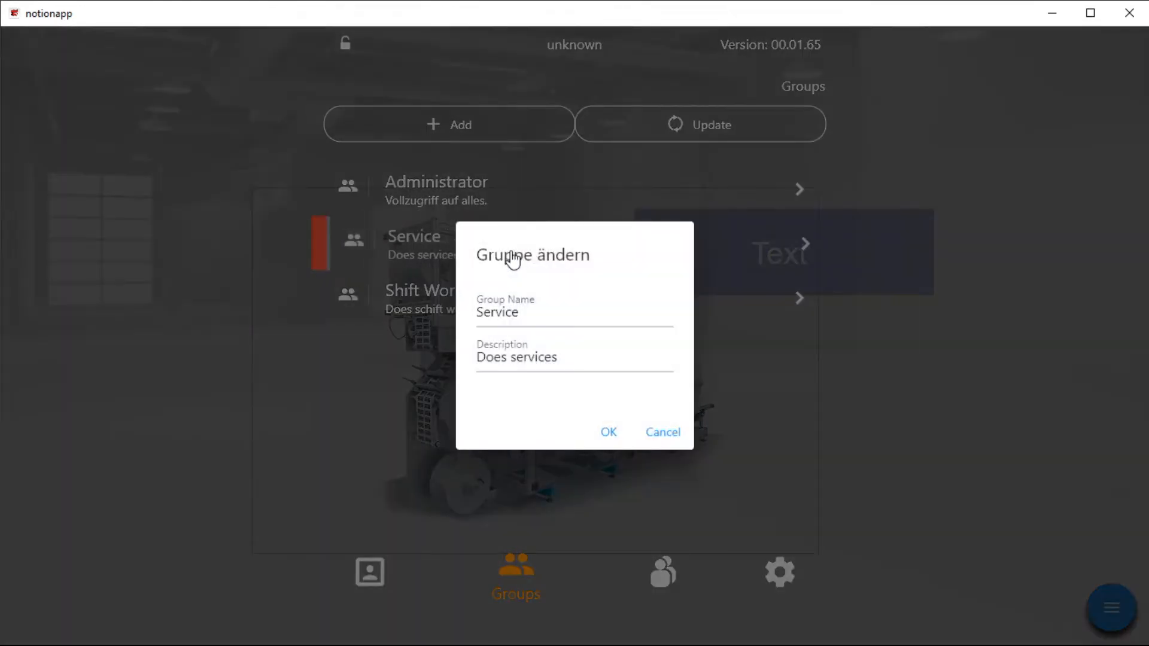
{"action": "left_click", "coordinate": [518, 357]}
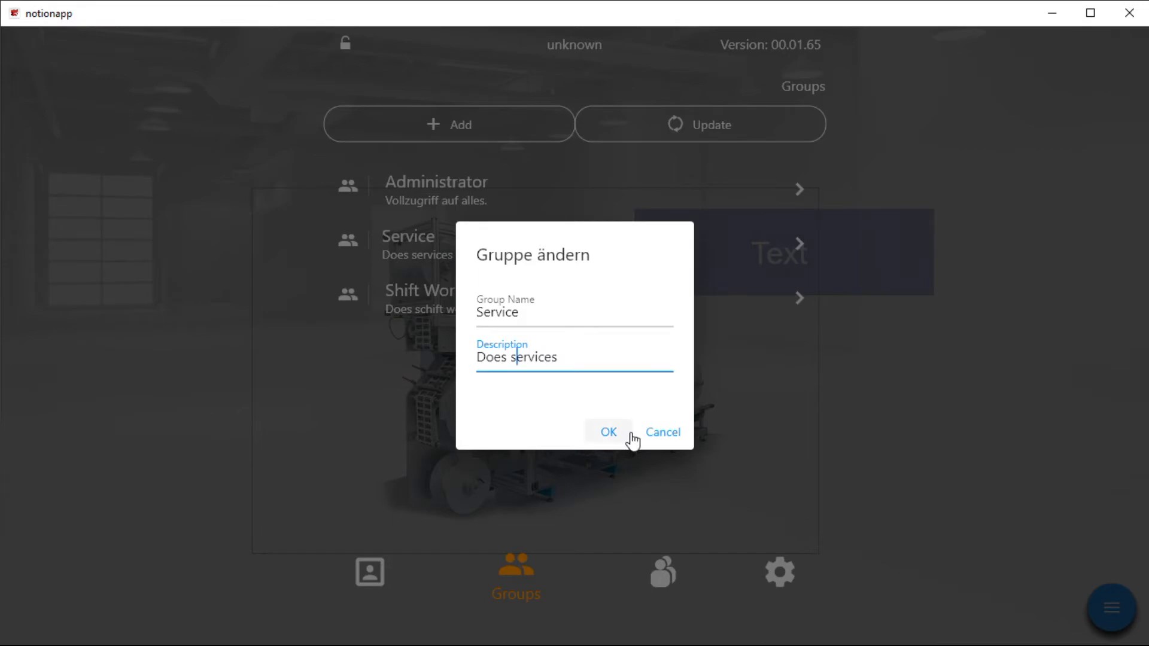
{"action": "left_click", "coordinate": [609, 433]}
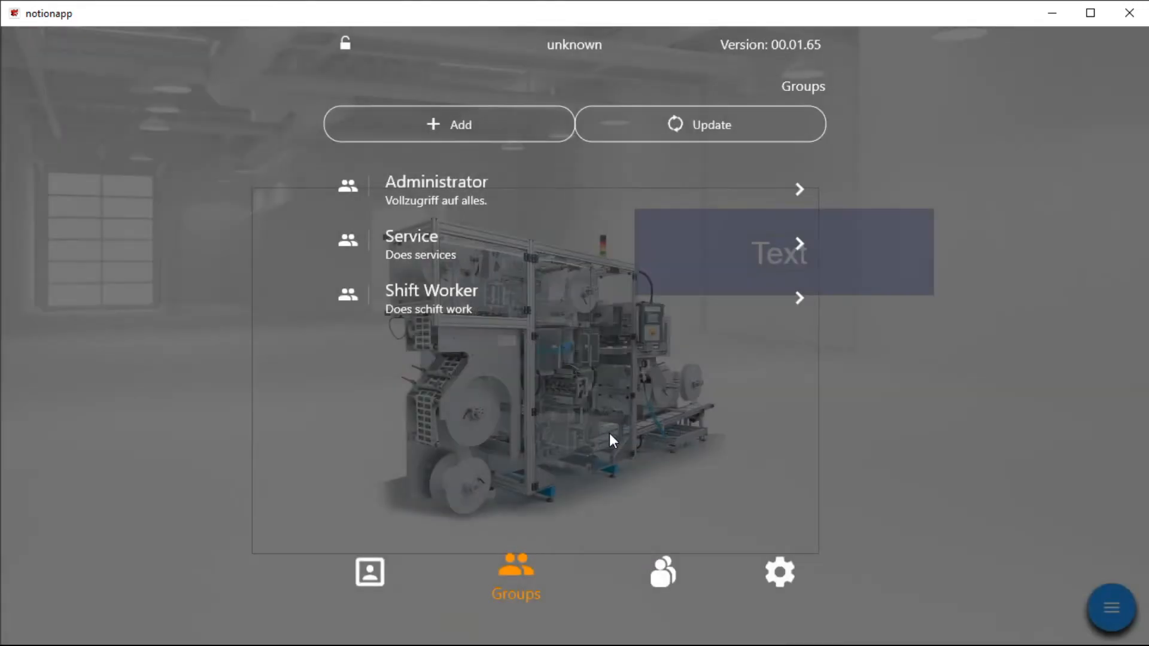
Close the Groups list to return to the machine scene.
{"action": "left_click", "coordinate": [389, 249]}
{"action": "left_click", "coordinate": [950, 375]}
{"action": "key", "text": "alt+Tab"}
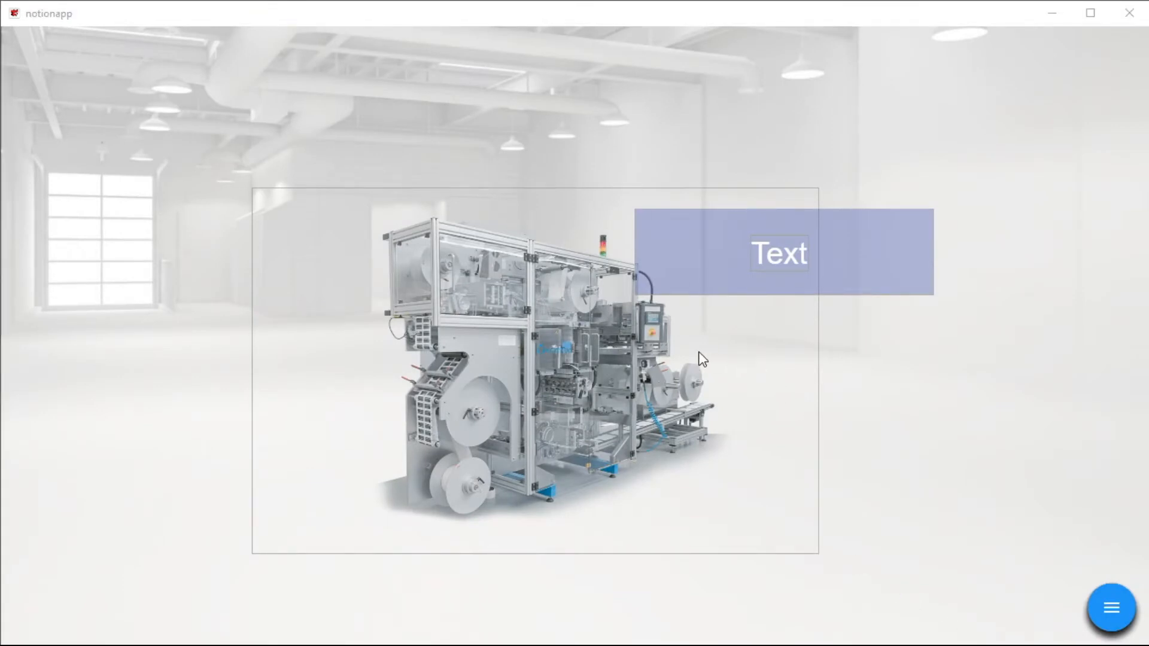
{"action": "left_click", "coordinate": [785, 253]}
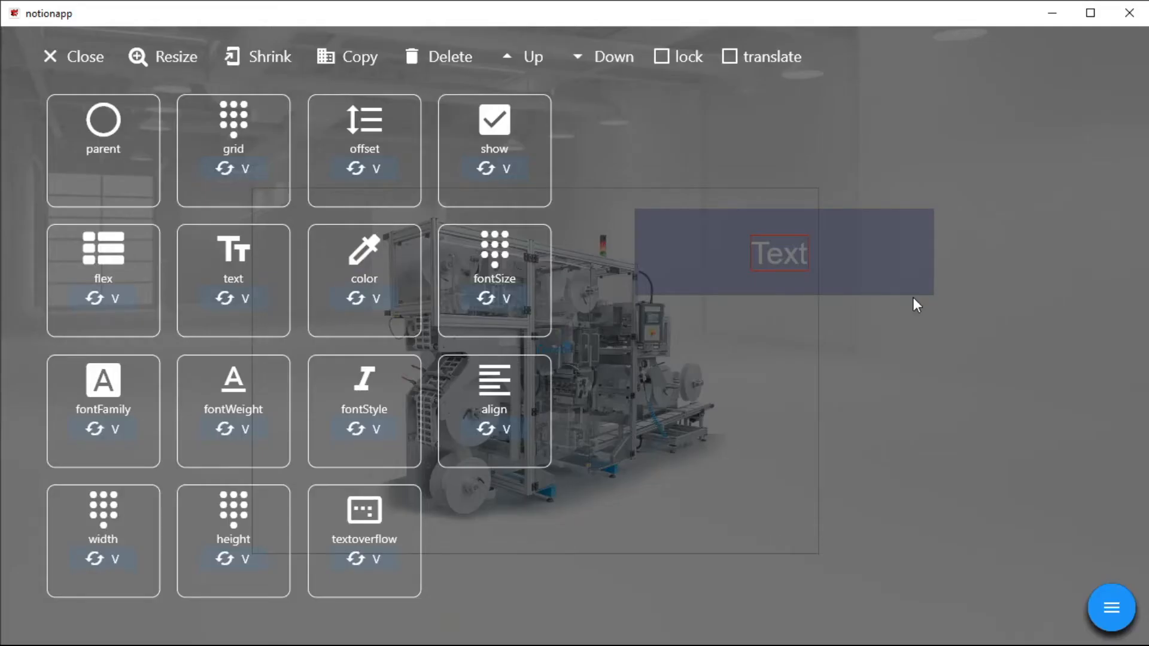
{"action": "left_click_drag", "start_coordinate": [914, 297], "coordinate": [695, 290]}
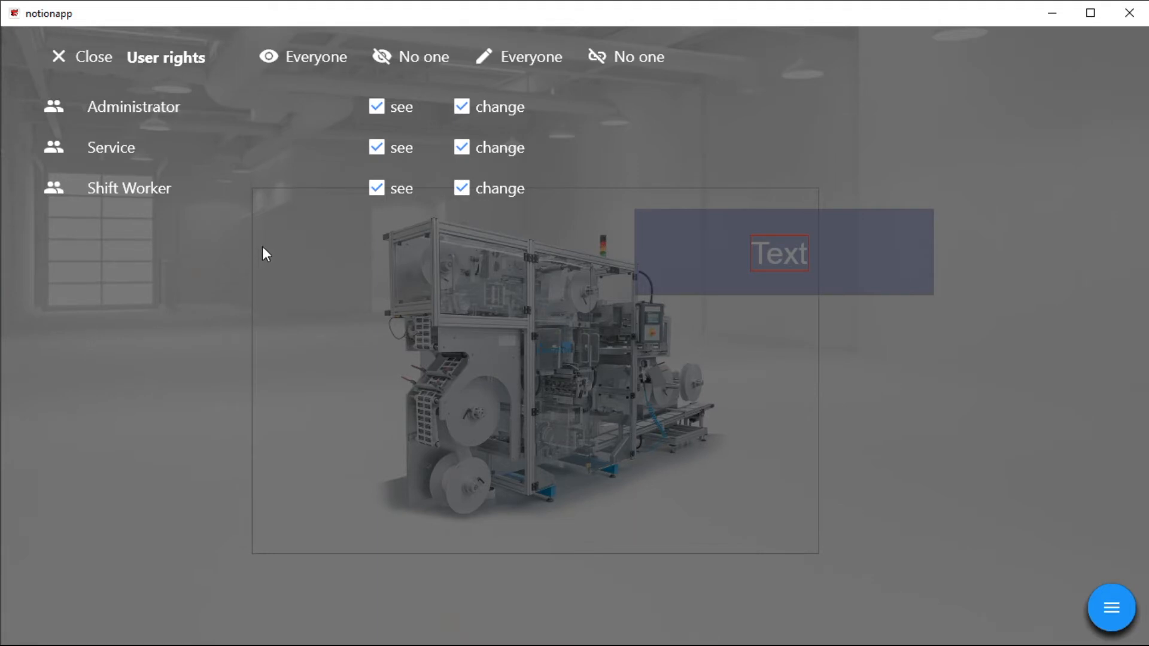
{"action": "left_click", "coordinate": [376, 151]}
{"action": "left_click", "coordinate": [462, 151]}
{"action": "left_click", "coordinate": [376, 151]}
{"action": "left_click", "coordinate": [415, 65]}
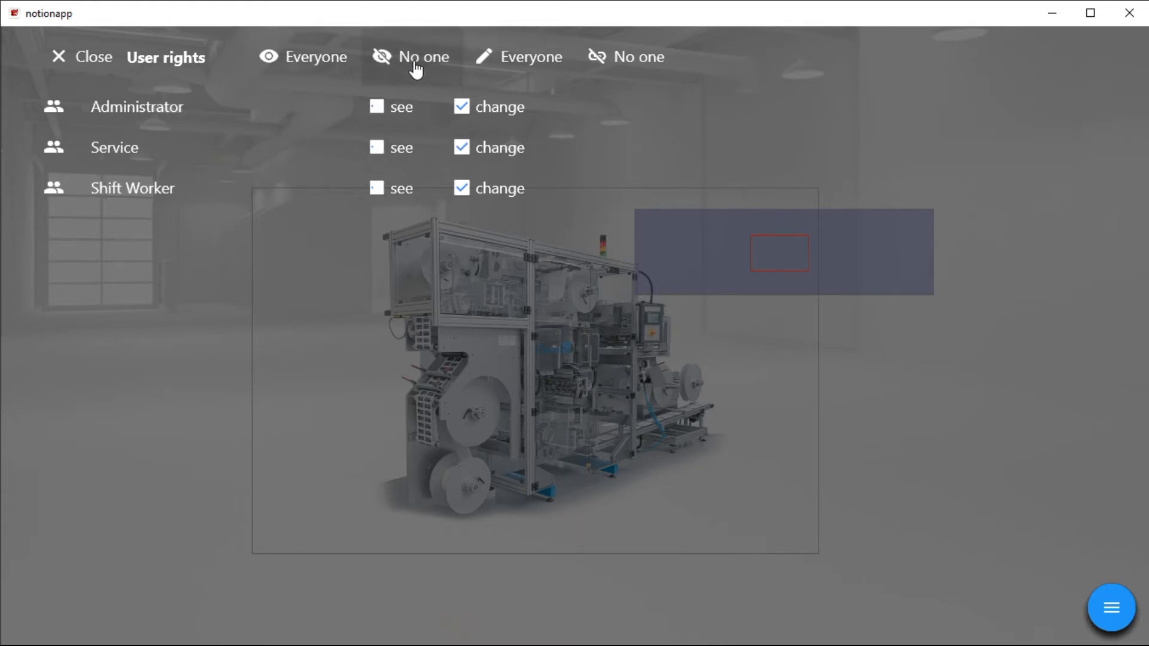
{"action": "left_click", "coordinate": [628, 68]}
{"action": "left_click", "coordinate": [562, 66]}
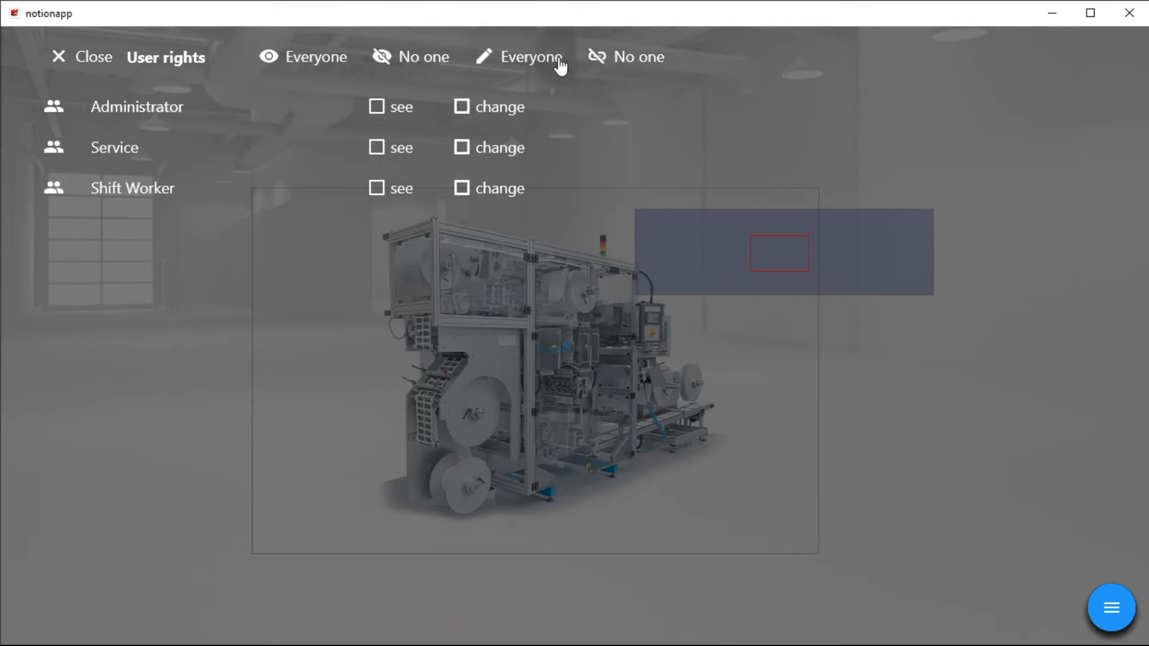
{"action": "left_click", "coordinate": [333, 68]}
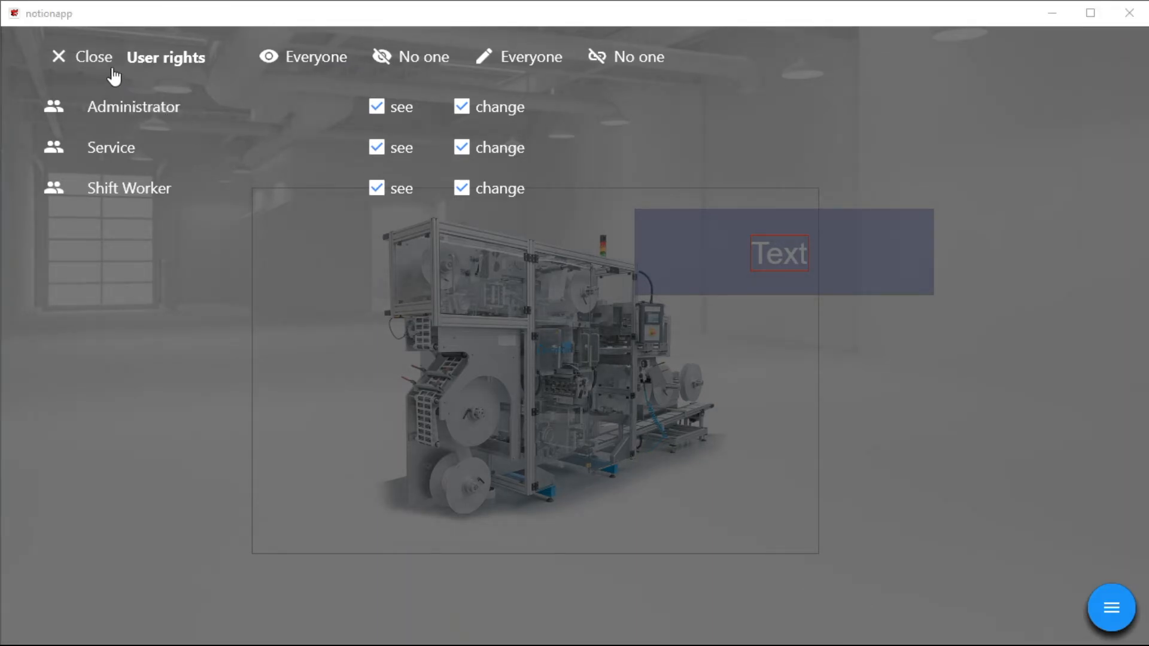
{"action": "left_click", "coordinate": [92, 64]}
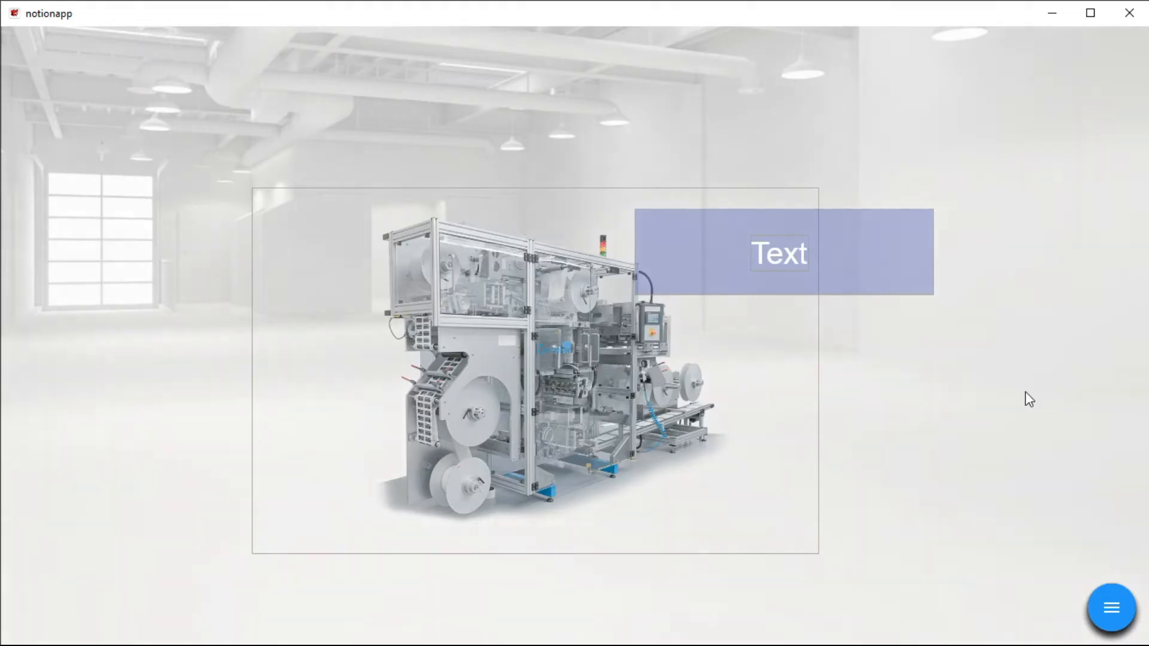
{"action": "left_click", "coordinate": [1112, 607]}
On the User page, add the first new user with their name and a four-digit pin.
{"action": "left_click", "coordinate": [657, 578]}
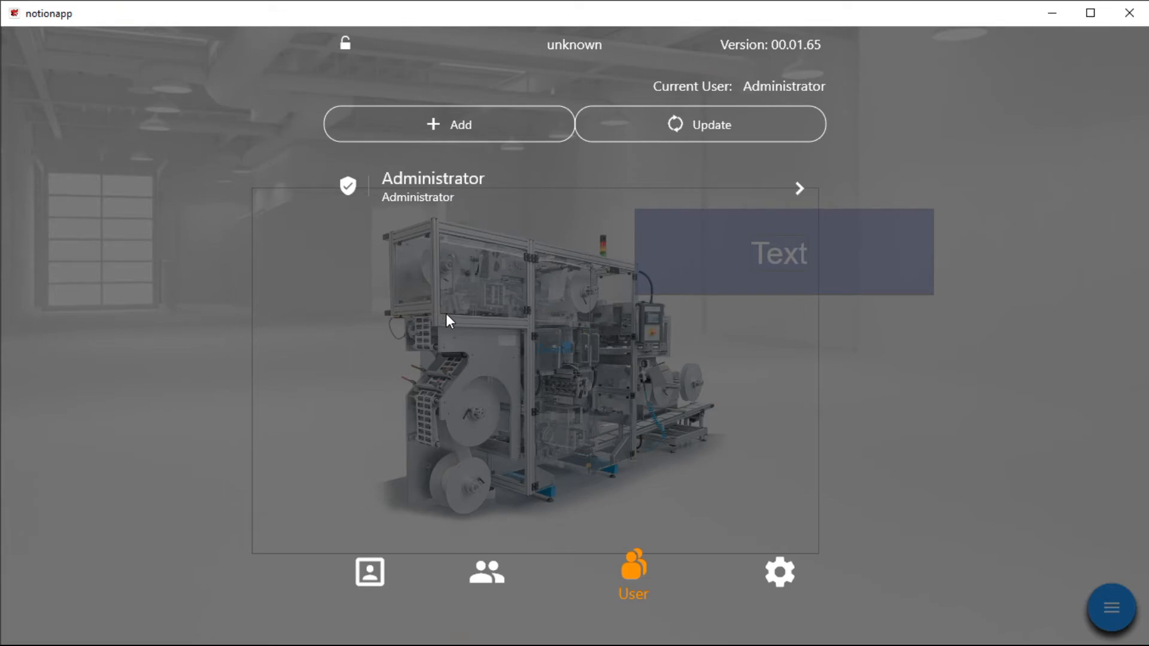
{"action": "left_click", "coordinate": [460, 134]}
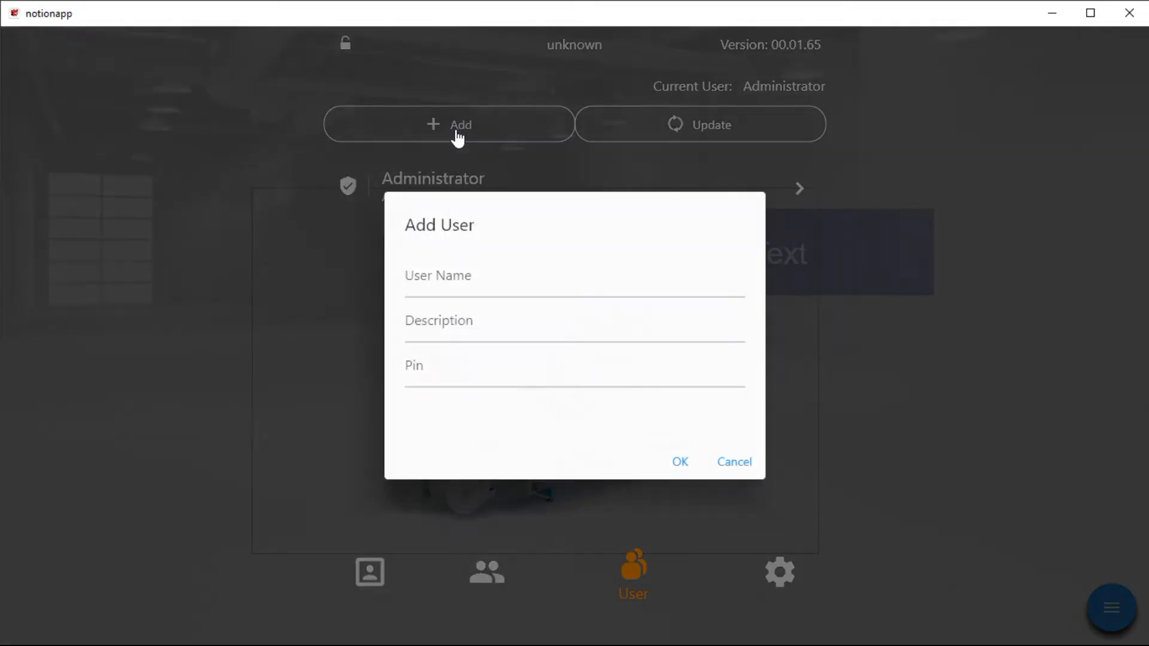
{"action": "left_click", "coordinate": [508, 282]}
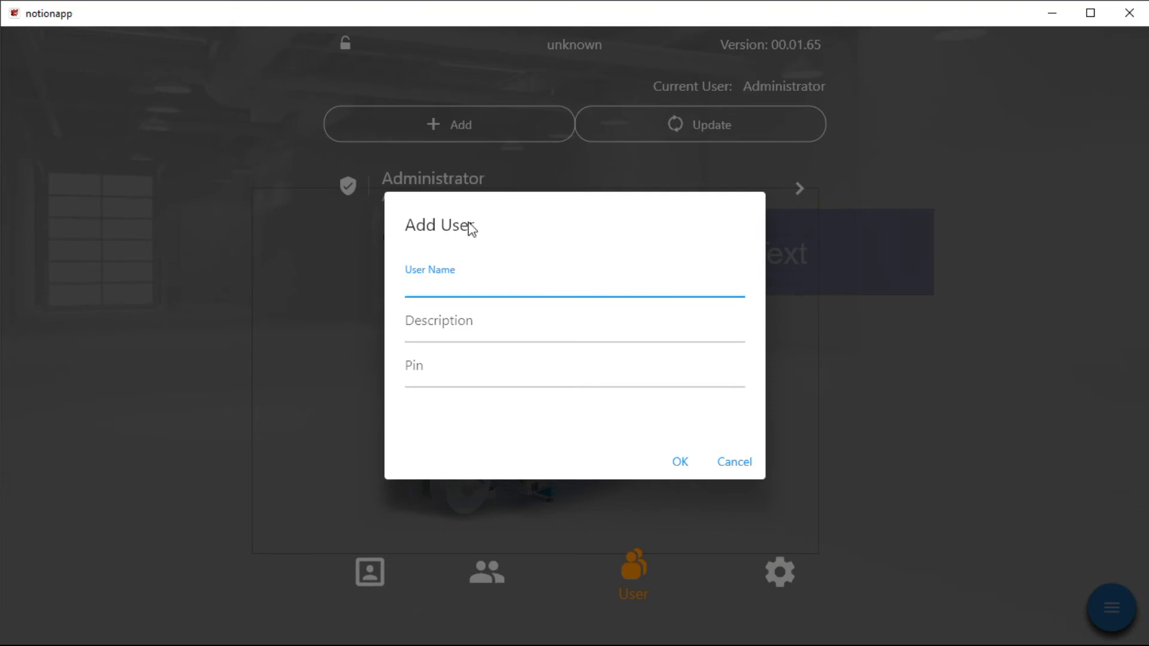
{"action": "left_click", "coordinate": [464, 333]}
{"action": "left_click", "coordinate": [456, 372]}
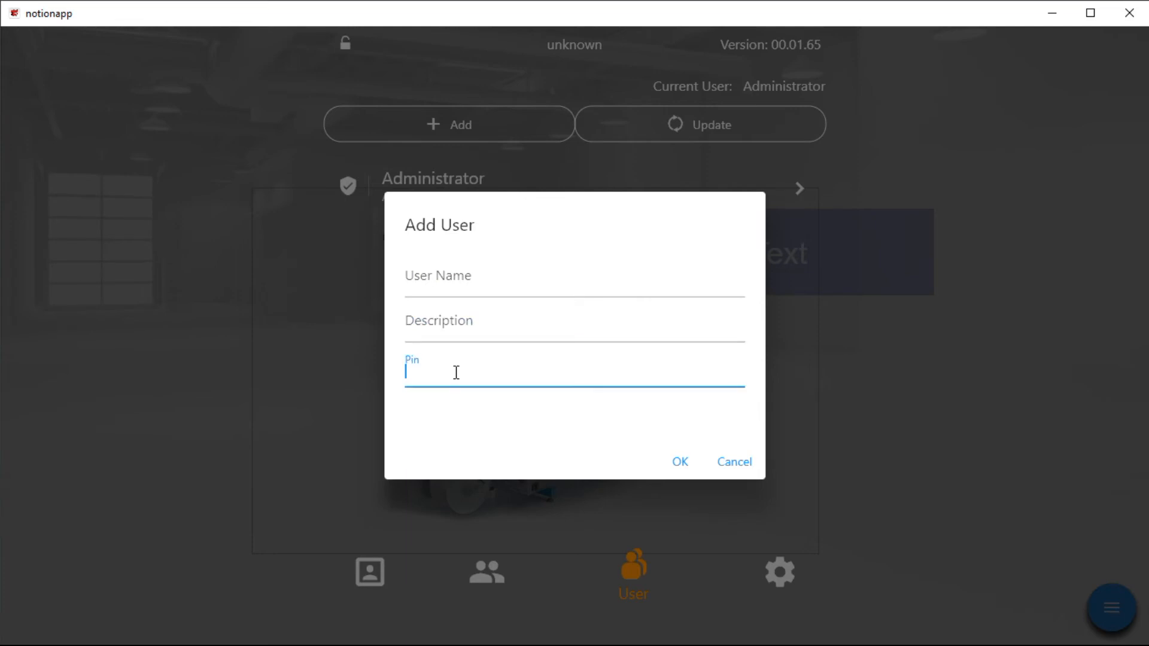
{"action": "left_click", "coordinate": [451, 286]}
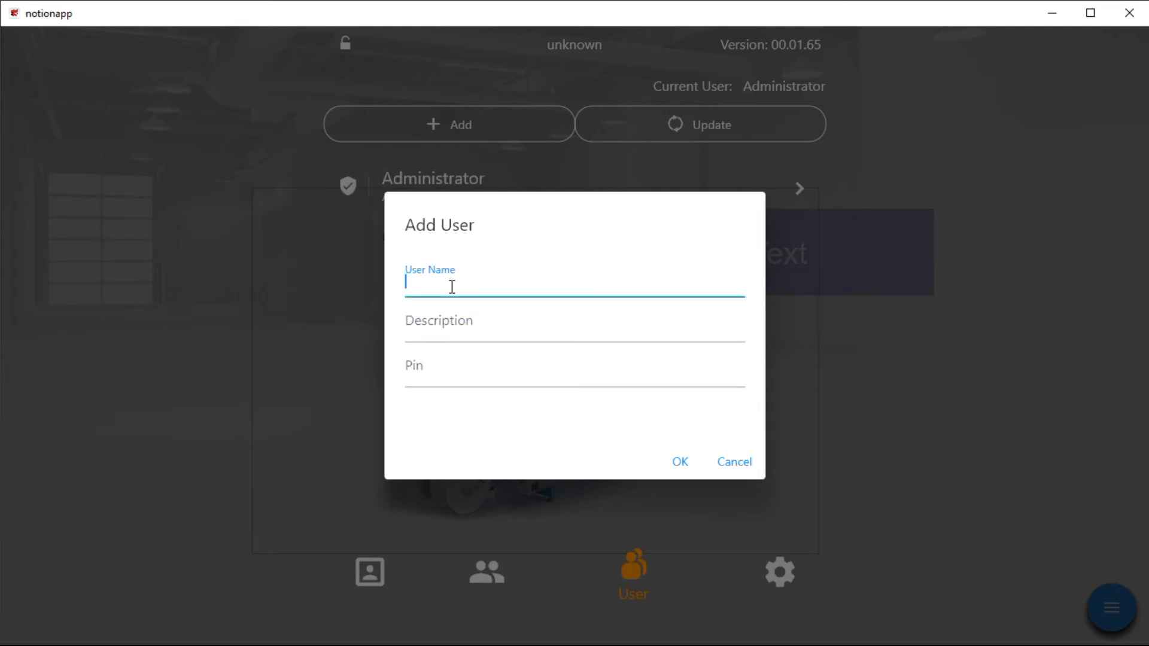
{"action": "type", "text": "Peter Miller"}
{"action": "left_click", "coordinate": [441, 368]}
{"action": "type", "text": "111"}
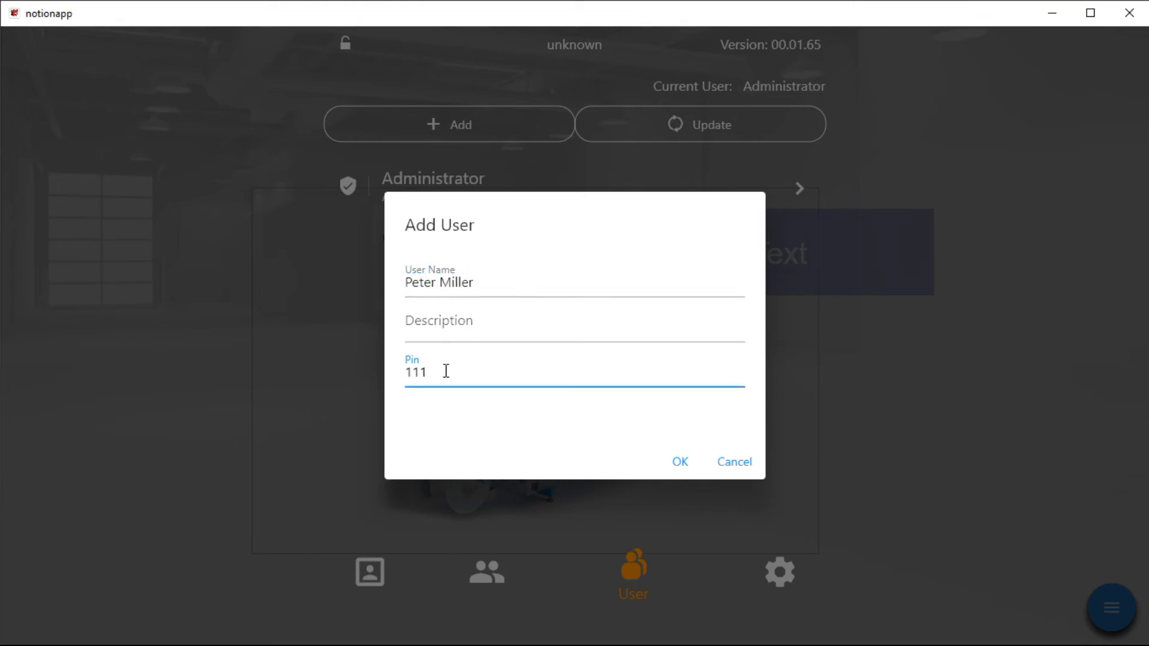
{"action": "left_click_drag", "start_coordinate": [446, 371], "coordinate": [407, 371]}
{"action": "type", "text": "2222"}
{"action": "left_click", "coordinate": [680, 462]}
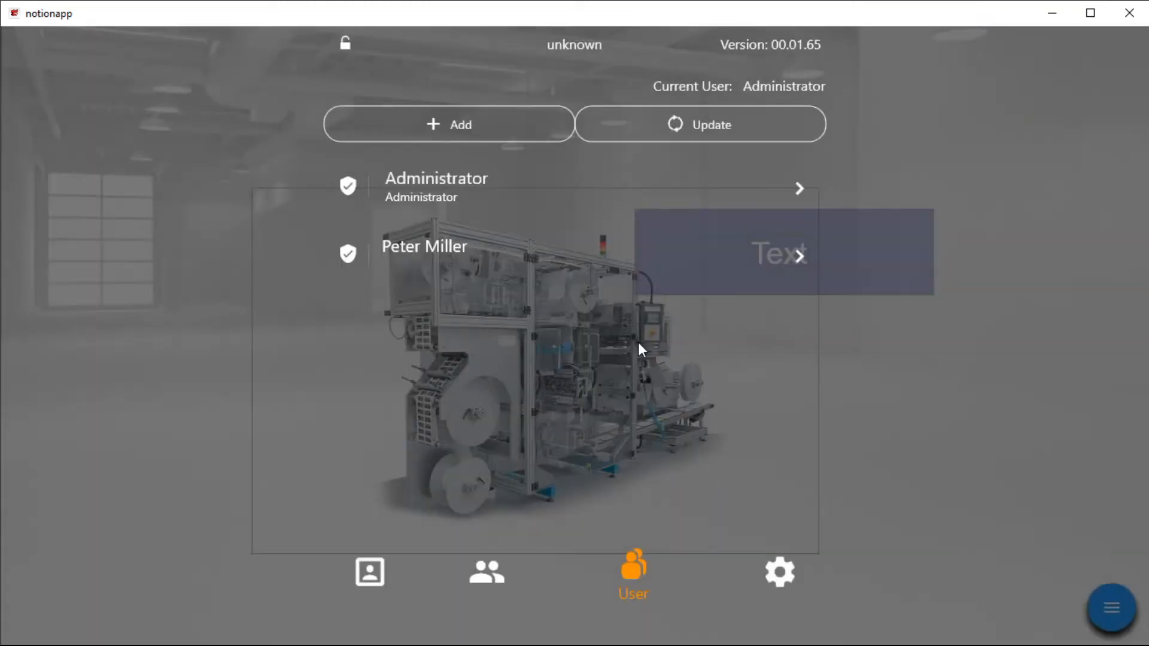
Add a second user with their name and a four-digit pin.
{"action": "left_click", "coordinate": [514, 132]}
{"action": "left_click", "coordinate": [465, 282]}
{"action": "type", "text": "Bo"}
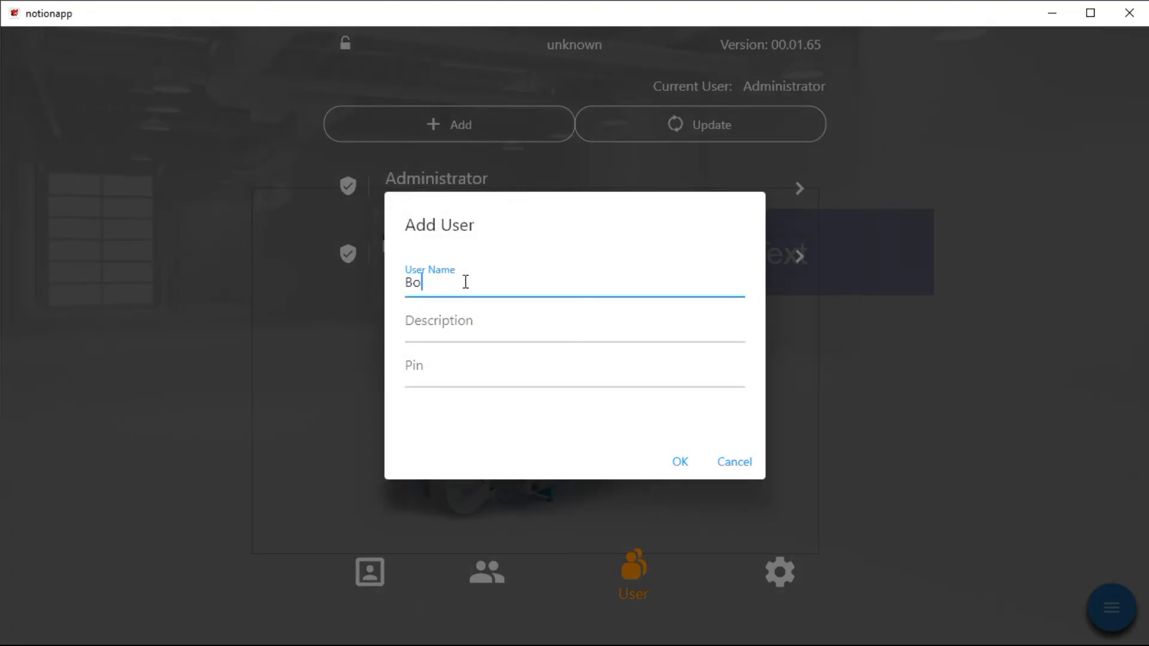
{"action": "type", "text": "b Smith"}
{"action": "left_click", "coordinate": [480, 374]}
{"action": "type", "text": "3333"}
{"action": "left_click", "coordinate": [678, 462]}
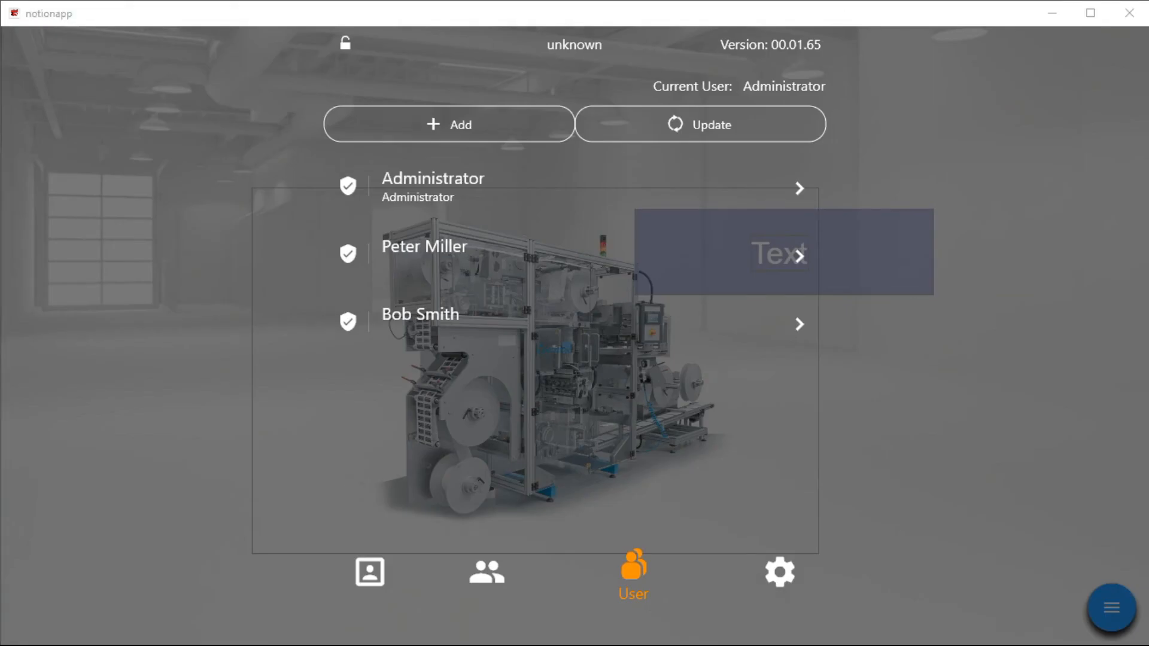
Assign the first user to the Service group and the second to Shift Worker.
{"action": "left_click", "coordinate": [436, 257]}
{"action": "left_click", "coordinate": [529, 344]}
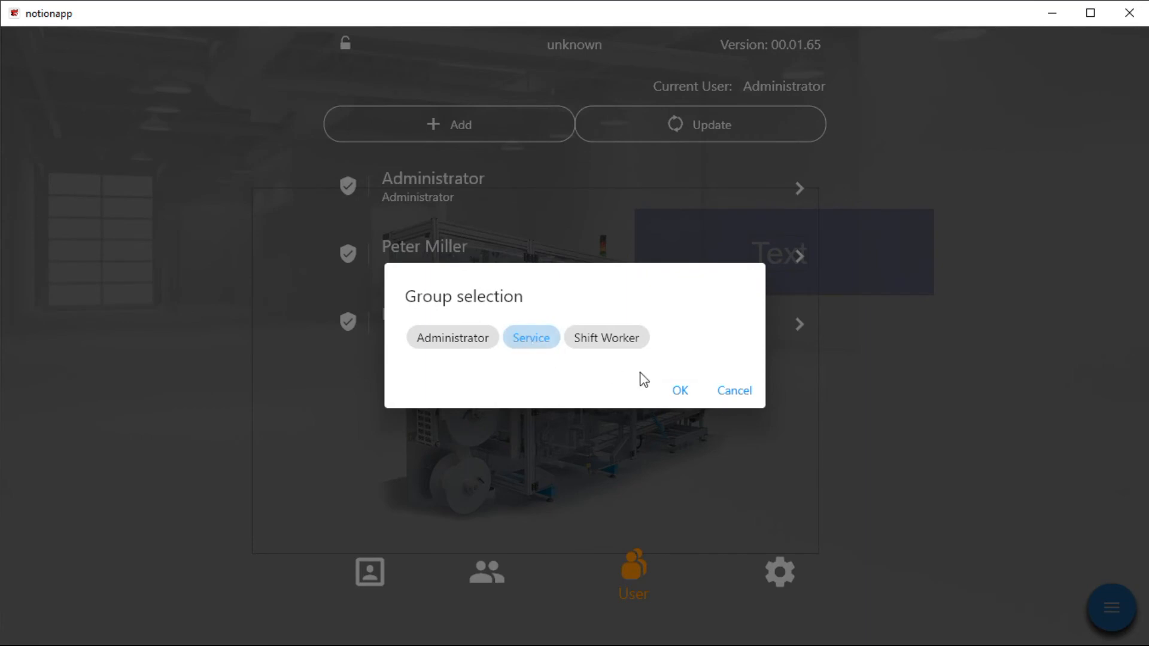
{"action": "left_click", "coordinate": [681, 390]}
{"action": "left_click", "coordinate": [439, 326]}
{"action": "left_click", "coordinate": [598, 348]}
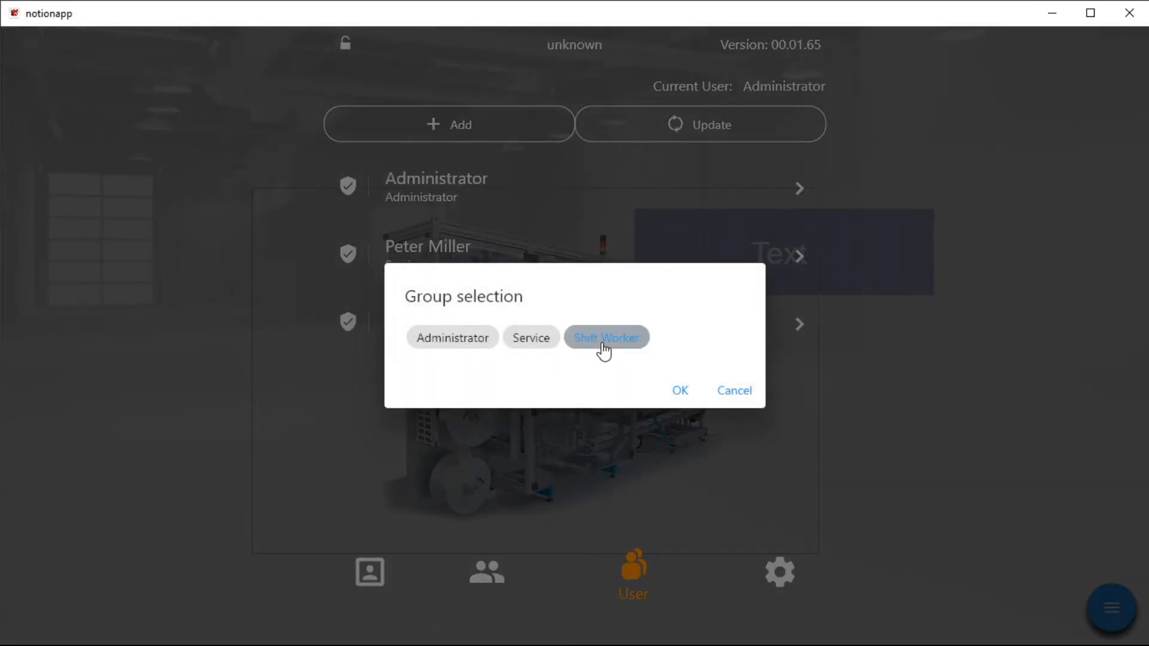
{"action": "left_click", "coordinate": [682, 392]}
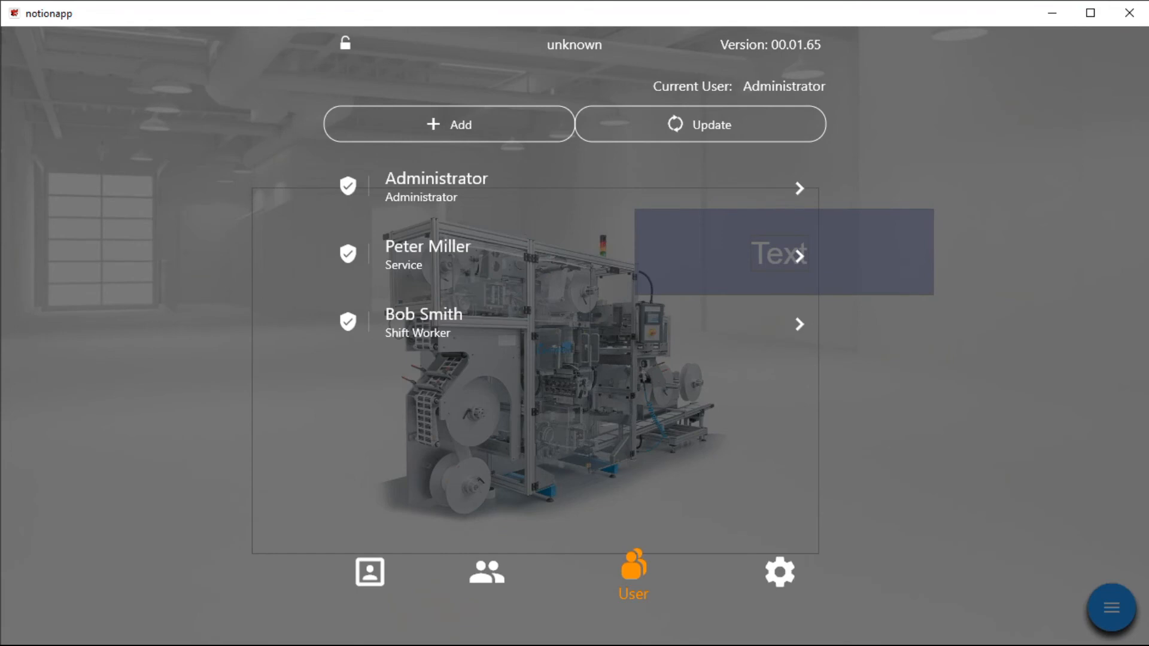
Place a User Login widget at the top right of the machine screen.
{"action": "left_click", "coordinate": [165, 330]}
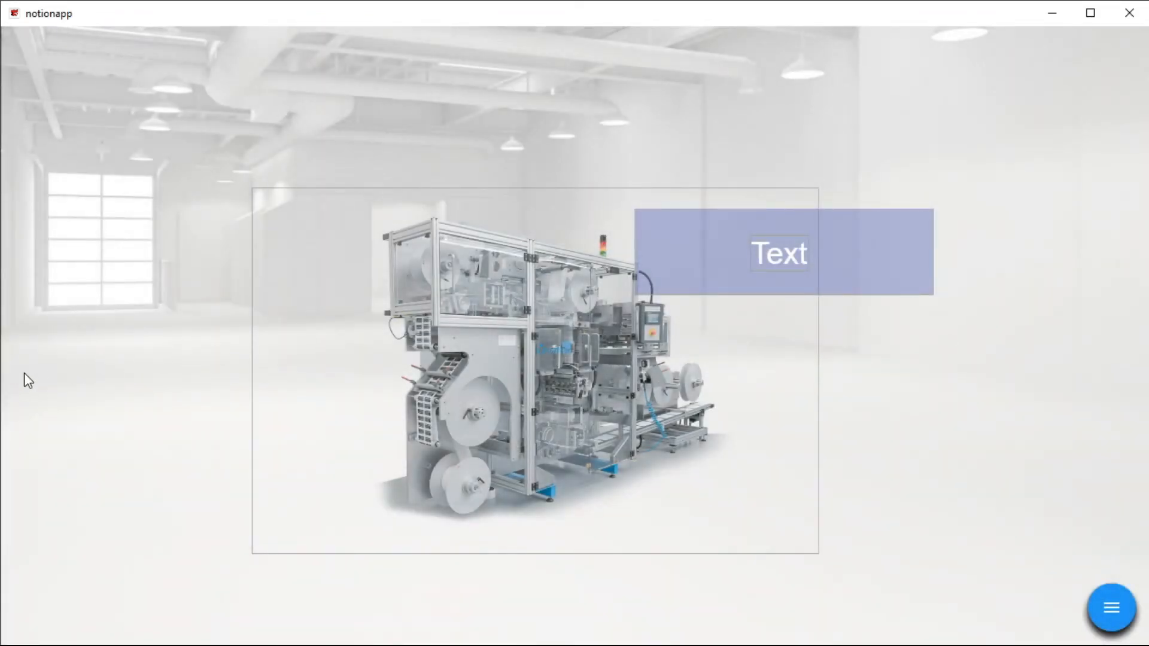
{"action": "left_click_drag", "start_coordinate": [35, 381], "coordinate": [661, 338]}
{"action": "left_click_drag", "start_coordinate": [773, 424], "coordinate": [999, 116]}
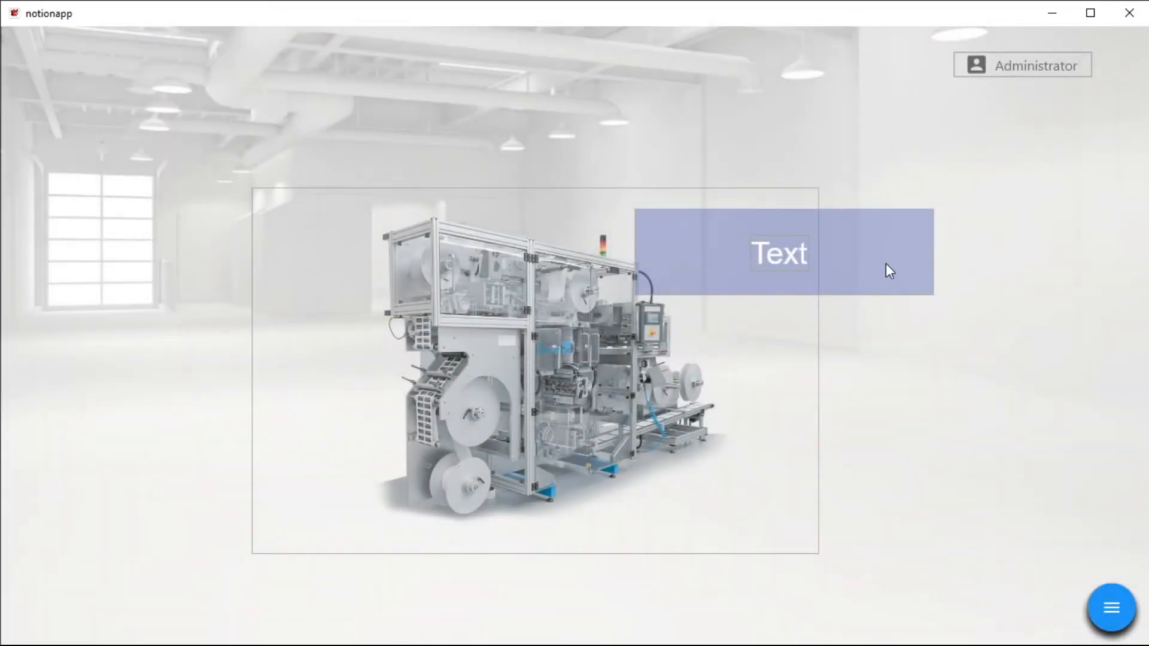
Untick 'see' for Shift Worker in the Text element's user rights, then exit edit mode.
{"action": "left_click", "coordinate": [887, 264]}
{"action": "left_click_drag", "start_coordinate": [855, 333], "coordinate": [333, 282]}
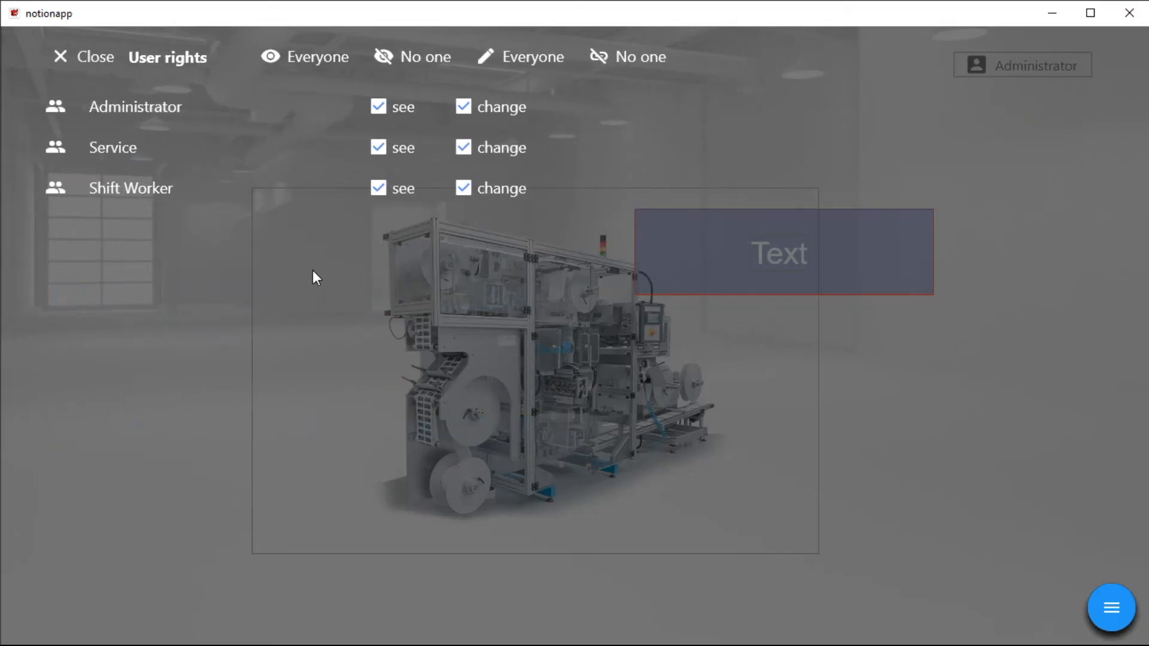
{"action": "left_click", "coordinate": [377, 190]}
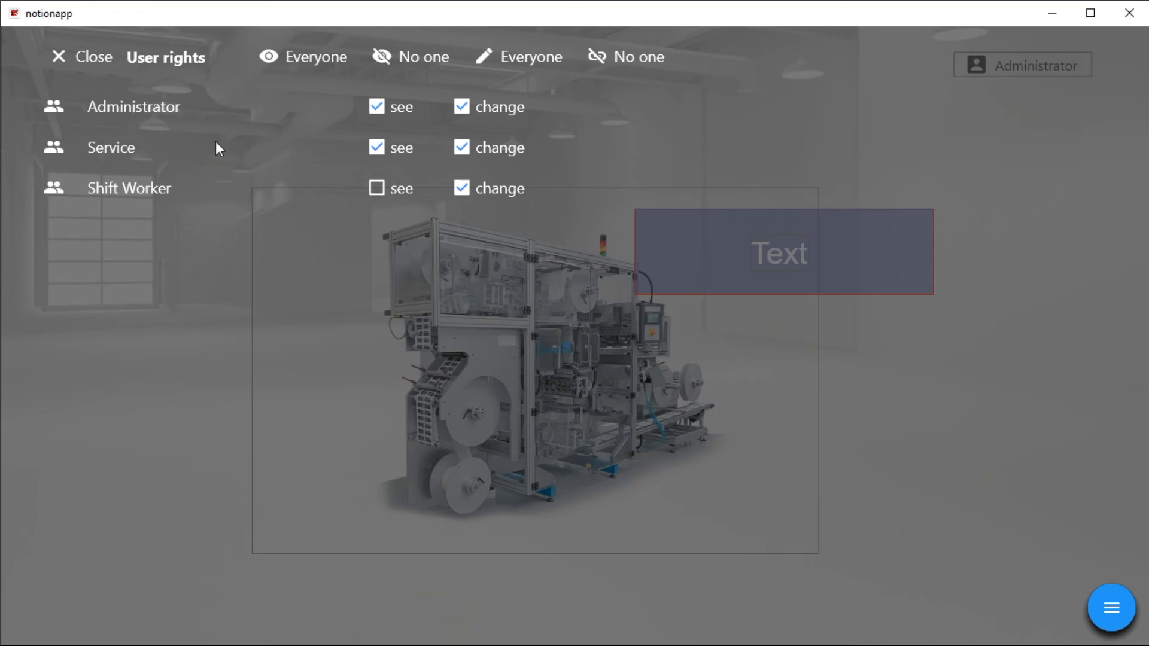
{"action": "left_click", "coordinate": [78, 59]}
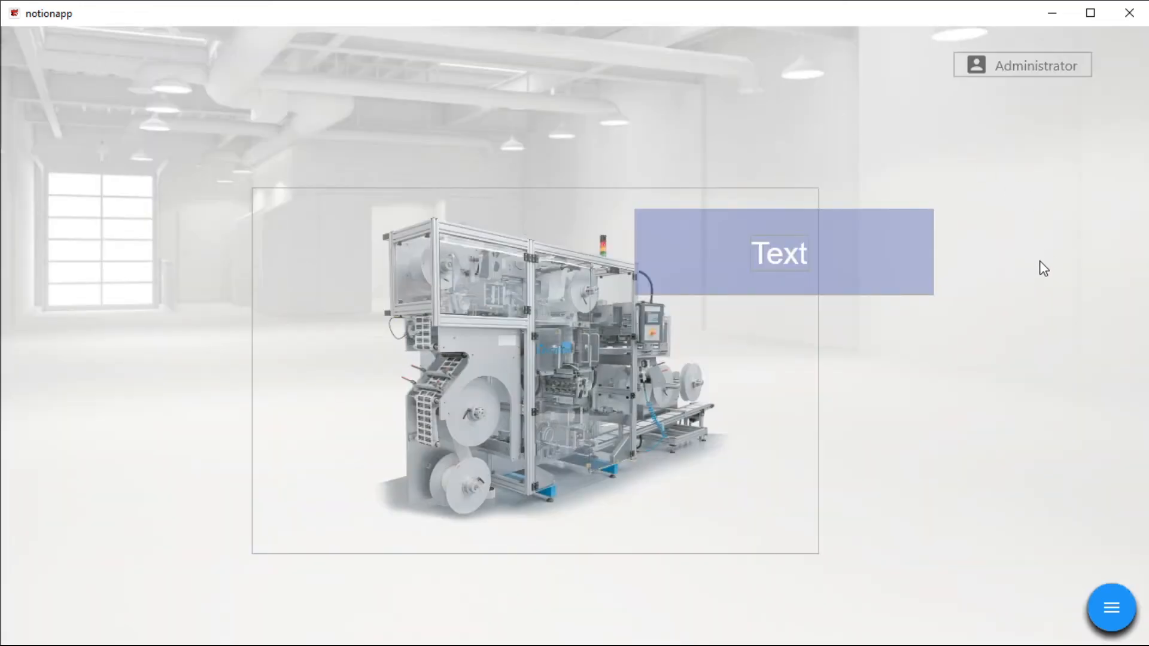
{"action": "left_click", "coordinate": [1112, 605]}
{"action": "left_click", "coordinate": [1107, 366]}
Log in as the Shift Worker user with their login code.
{"action": "left_click", "coordinate": [999, 70]}
{"action": "left_click_drag", "start_coordinate": [650, 291], "coordinate": [535, 283]}
{"action": "left_click", "coordinate": [480, 378]}
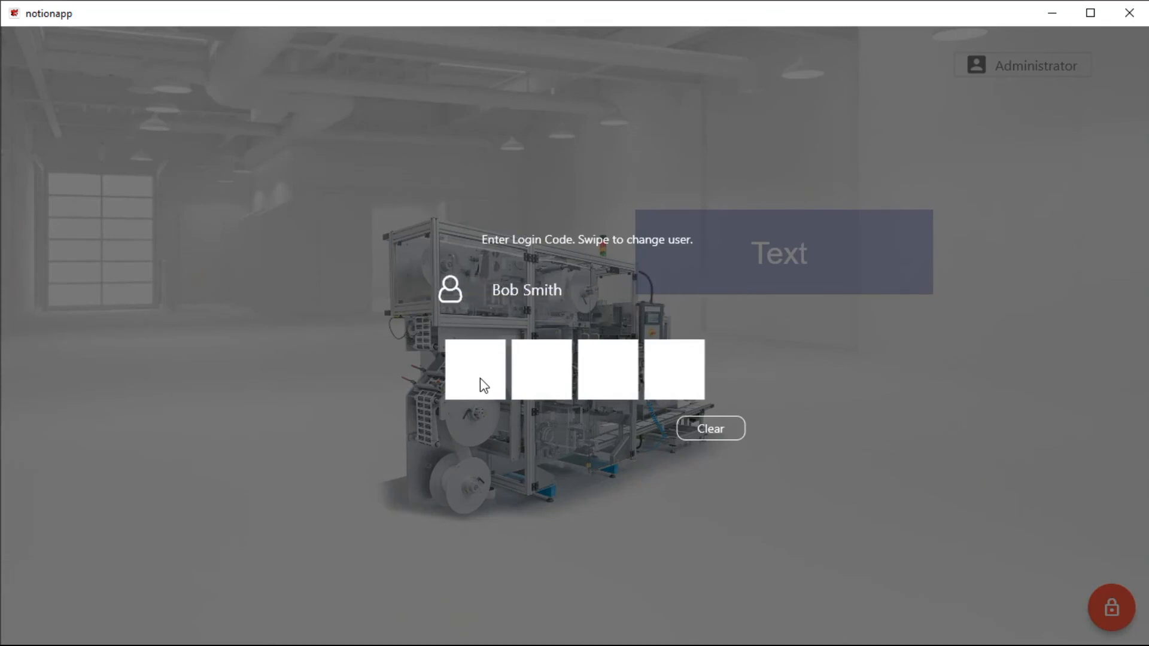
{"action": "type", "text": "****"}
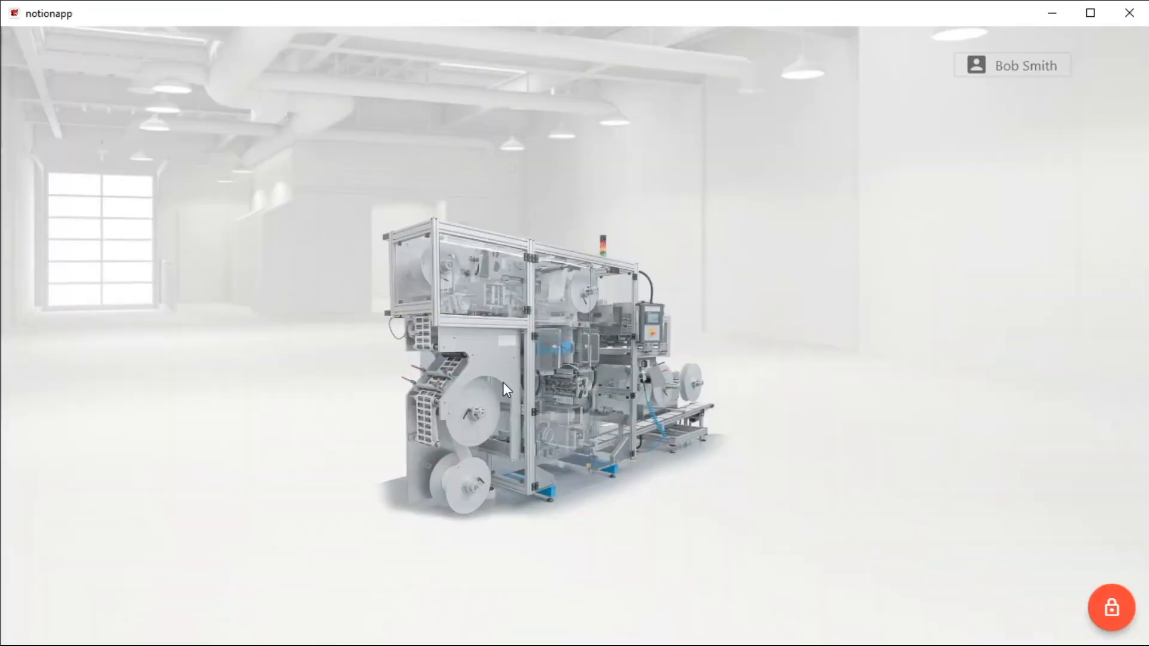
Switch to the Service user and enter that user's login code.
{"action": "left_click", "coordinate": [1018, 76]}
{"action": "left_click_drag", "start_coordinate": [576, 312], "coordinate": [494, 286]}
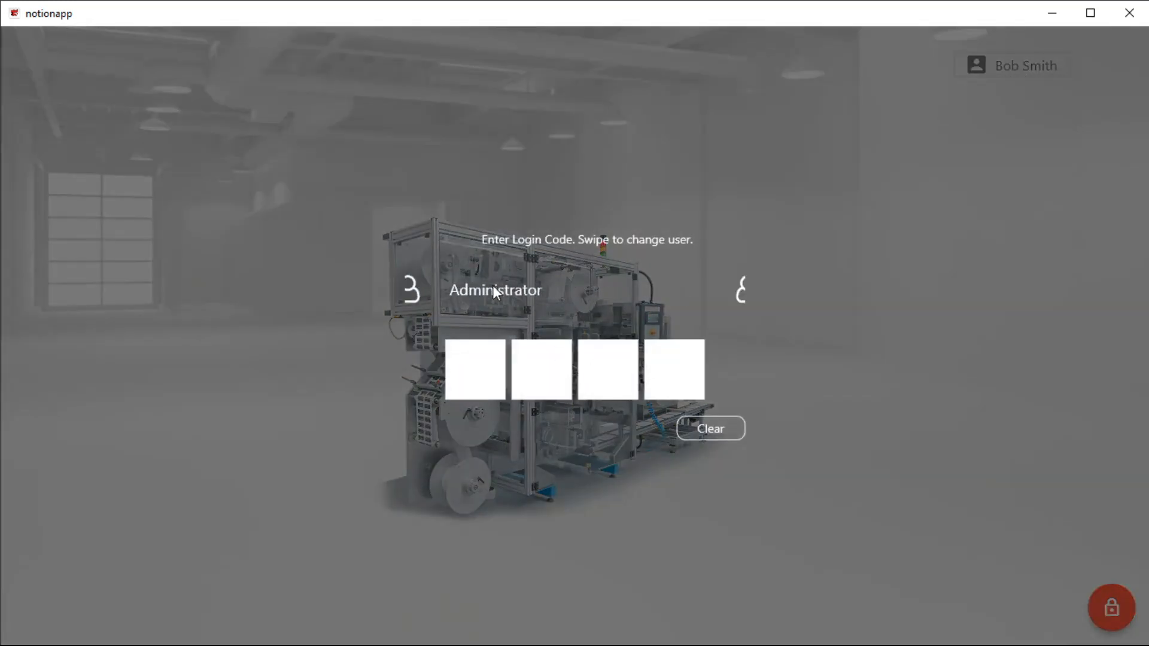
{"action": "left_click", "coordinate": [491, 392]}
{"action": "type", "text": "****"}
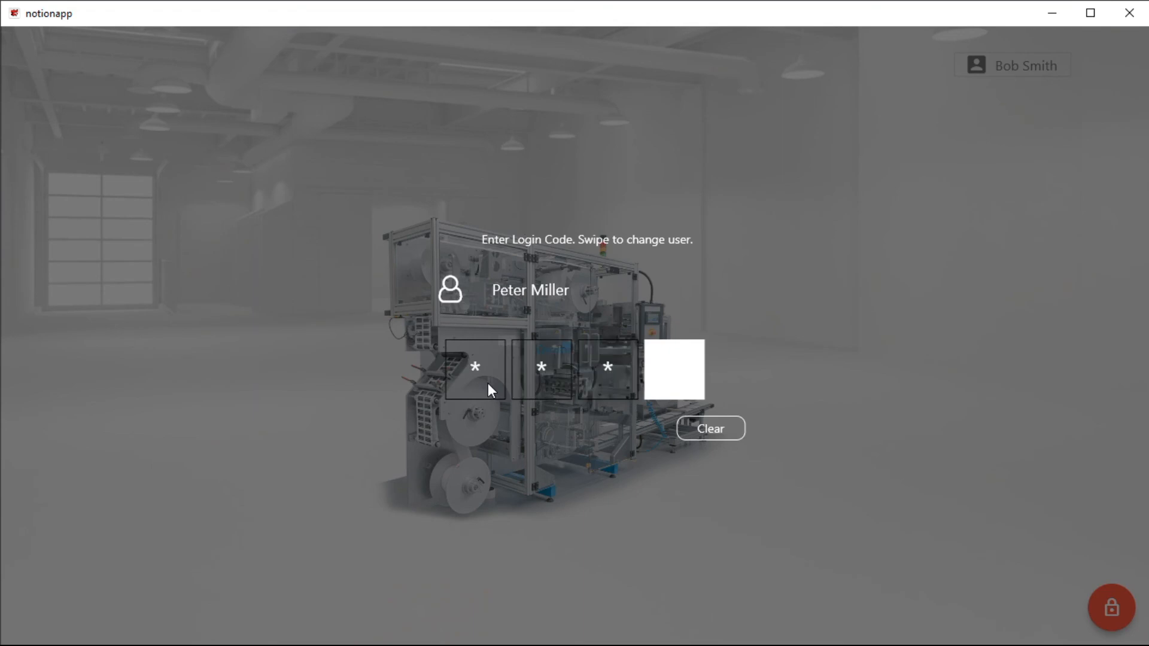